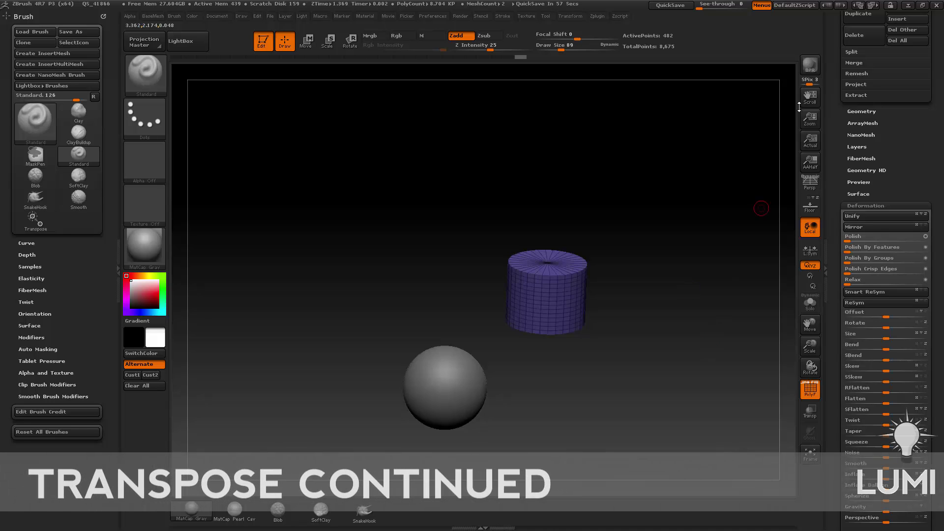
Switch the active subtool back and forth between PM3D_Sphere3D and PM3D_Cylinder3D_1 from the subtool list
{"action": "left_click_drag", "start_coordinate": [840, 141], "coordinate": [831, 247]}
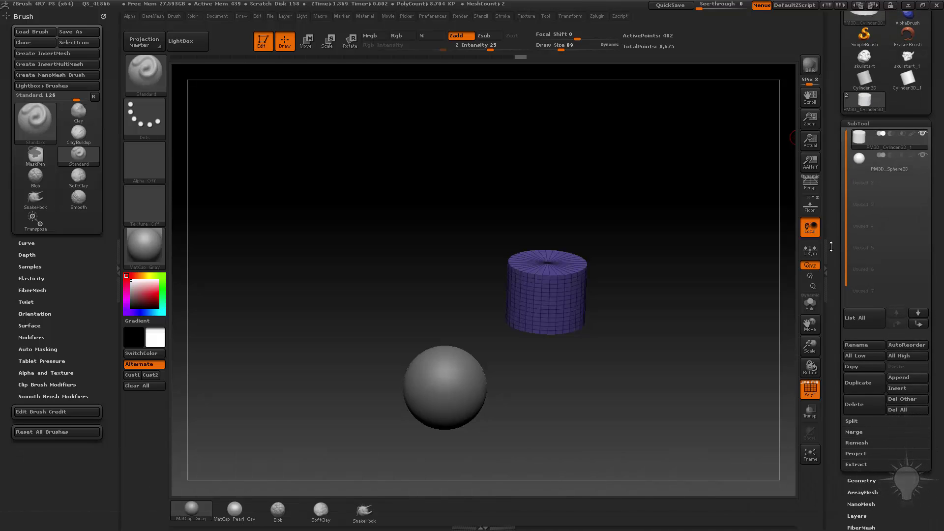
{"action": "left_click", "coordinate": [885, 168]}
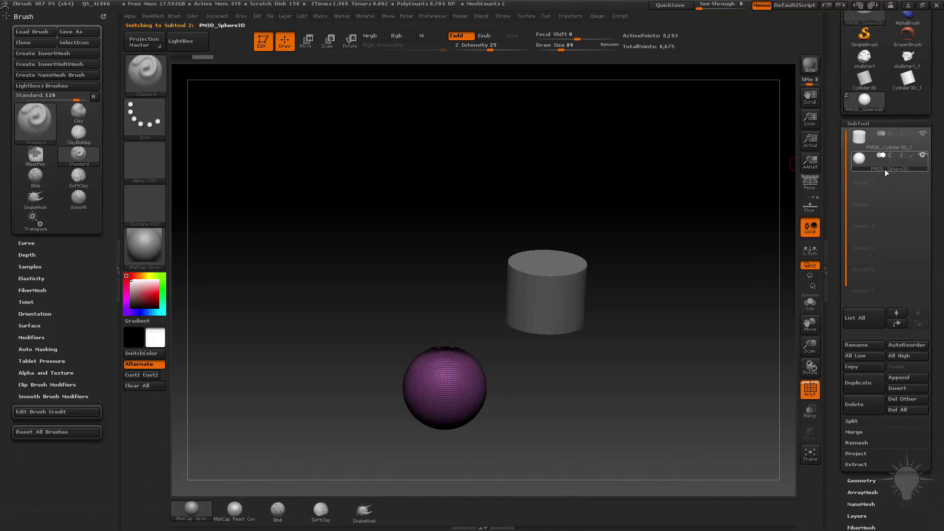
{"action": "left_click", "coordinate": [890, 146]}
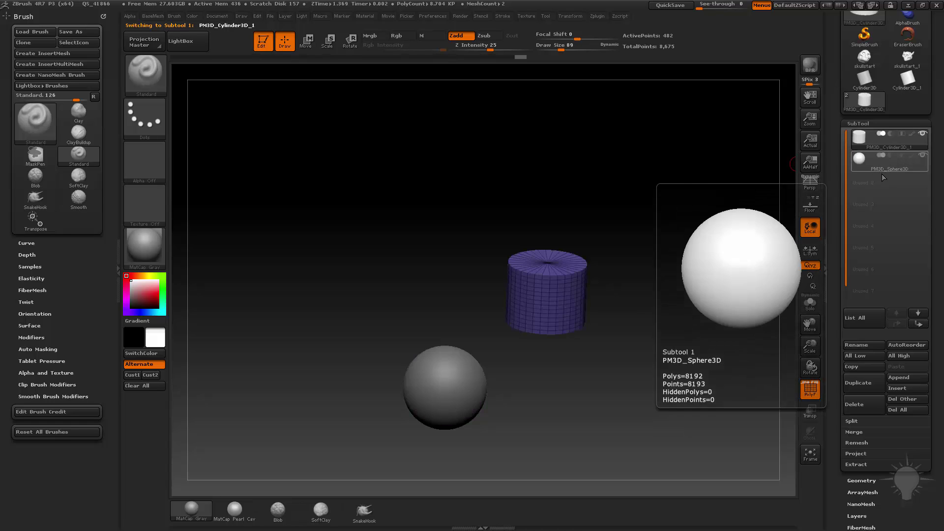
{"action": "left_click", "coordinate": [886, 166]}
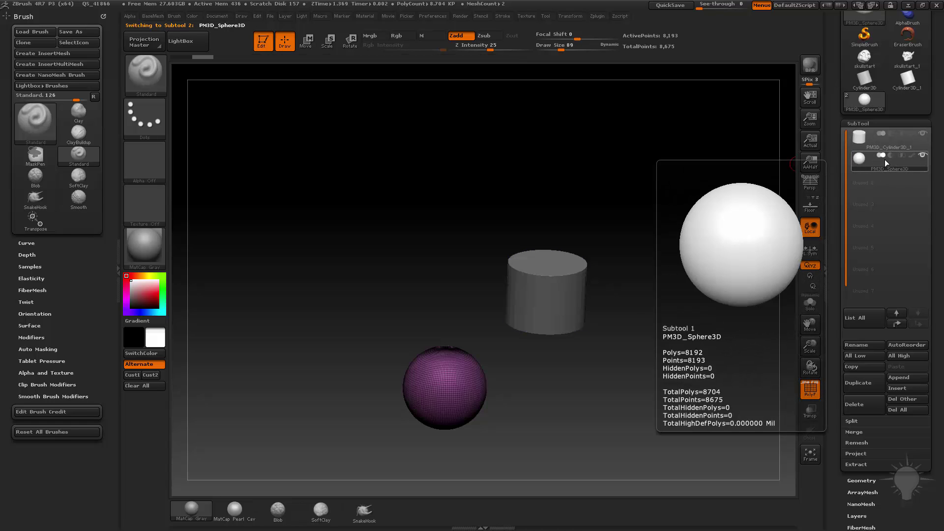
{"action": "left_click", "coordinate": [897, 148]}
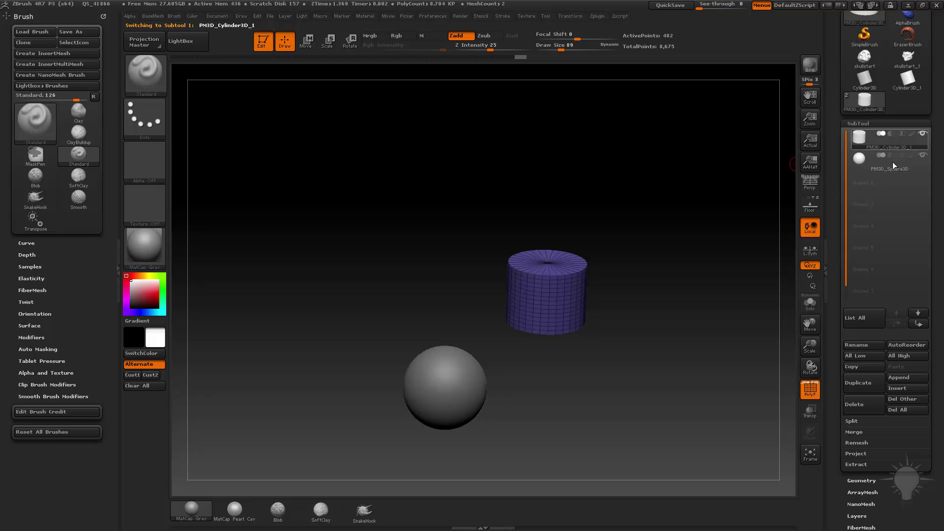
{"action": "left_click", "coordinate": [892, 161]}
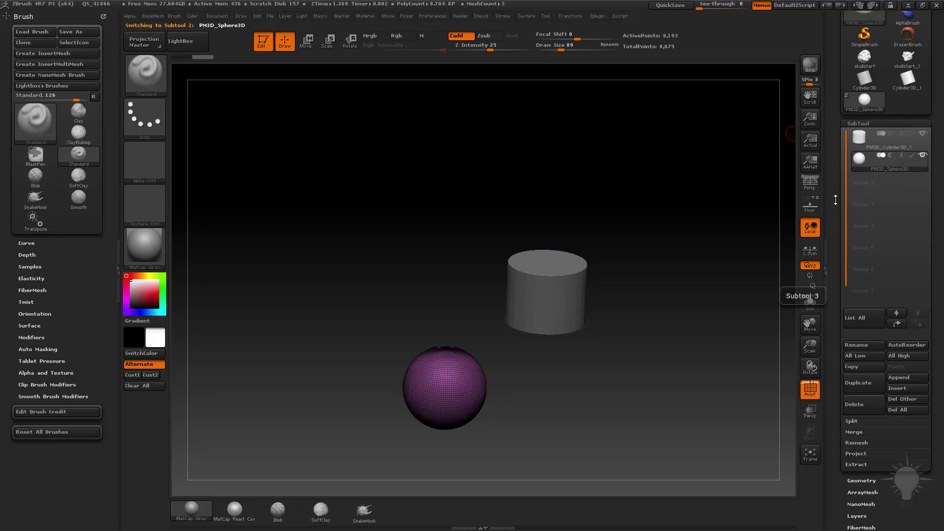
{"action": "left_click", "coordinate": [894, 148]}
{"action": "left_click", "coordinate": [904, 165]}
{"action": "left_click", "coordinate": [898, 148]}
{"action": "left_click", "coordinate": [899, 165]}
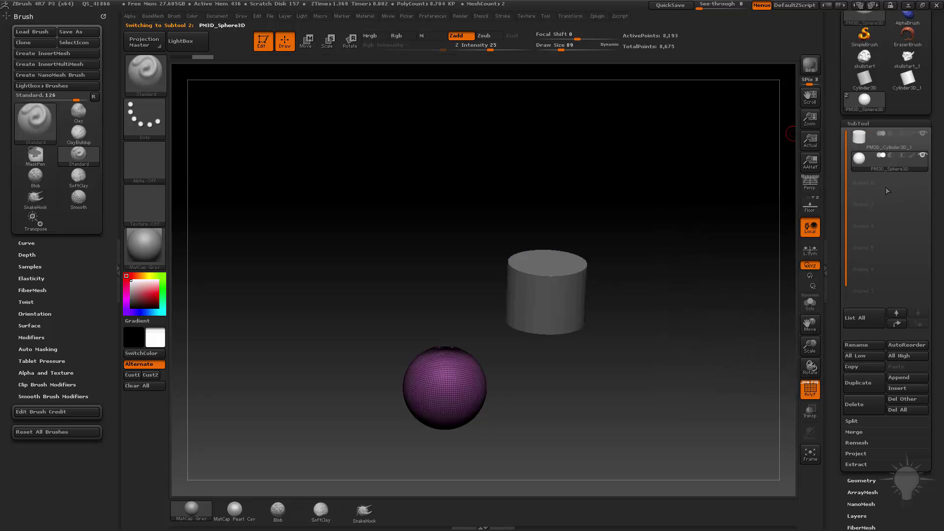
{"action": "left_click", "coordinate": [889, 147]}
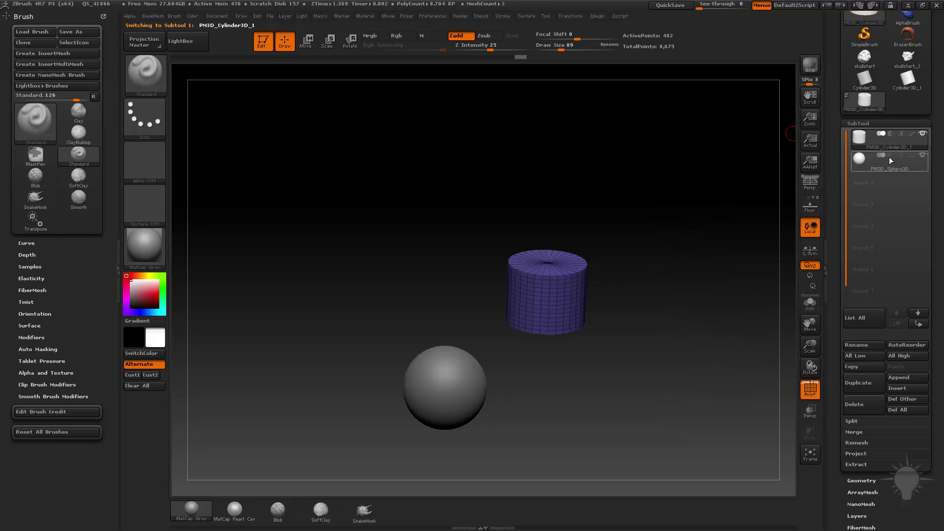
Switch between the cylinder and sphere by picking the meshes directly in the scene, leaving the sphere active
{"action": "left_click", "coordinate": [448, 383], "text": "alt"}
{"action": "left_click", "coordinate": [537, 308], "text": "alt"}
{"action": "left_click", "coordinate": [447, 384], "text": "alt"}
{"action": "left_click", "coordinate": [539, 316], "text": "alt"}
{"action": "left_click", "coordinate": [460, 372], "text": "alt"}
{"action": "left_click", "coordinate": [540, 320], "text": "alt"}
{"action": "left_click", "coordinate": [543, 296], "text": "alt"}
{"action": "left_click", "coordinate": [458, 377], "text": "alt"}
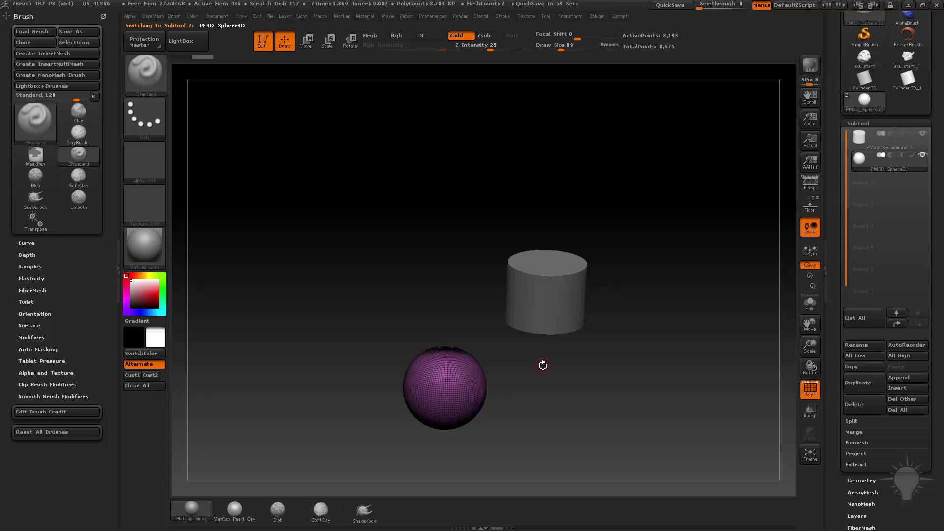
Try to place a Move transpose line on the sphere and reposition the line and mesh with it
{"action": "left_click_drag", "start_coordinate": [590, 198], "coordinate": [663, 396]}
{"action": "key", "text": "w"}
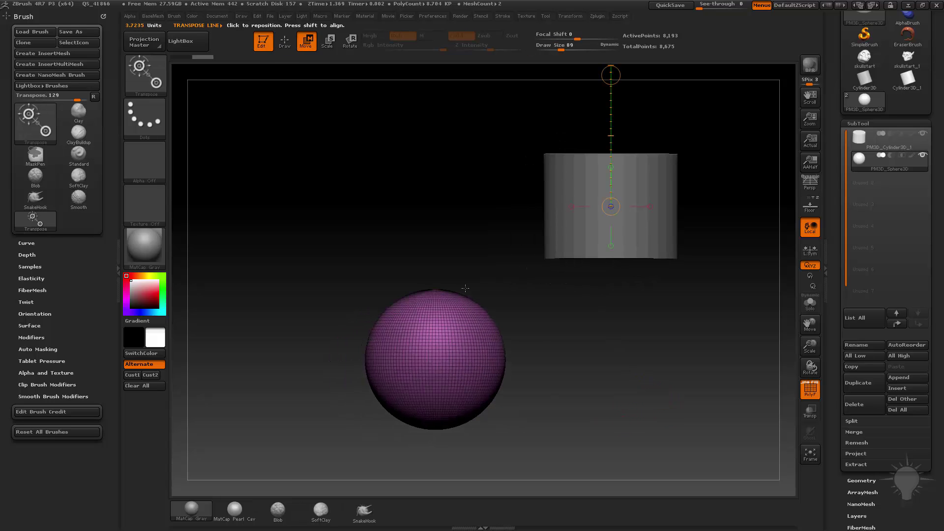
{"action": "left_click_drag", "start_coordinate": [432, 355], "coordinate": [425, 291]}
{"action": "mouse_move", "coordinate": [471, 386]}
{"action": "left_mouse_down"}
{"action": "mouse_move", "coordinate": [452, 320]}
{"action": "mouse_move", "coordinate": [460, 378]}
{"action": "mouse_move", "coordinate": [459, 273]}
{"action": "mouse_move", "coordinate": [291, 285]}
{"action": "mouse_move", "coordinate": [580, 369]}
{"action": "mouse_move", "coordinate": [317, 219]}
{"action": "mouse_move", "coordinate": [486, 206]}
{"action": "mouse_move", "coordinate": [444, 178]}
{"action": "left_mouse_up"}
{"action": "left_click_drag", "start_coordinate": [512, 301], "coordinate": [574, 285]}
{"action": "left_click_drag", "start_coordinate": [459, 176], "coordinate": [498, 101]}
{"action": "key", "text": "ctrl+z"}
Try to stretch the sphere sideways with a horizontal Move transpose line drawn from inside the mesh
{"action": "left_click_drag", "start_coordinate": [472, 386], "coordinate": [760, 387], "text": "shift"}
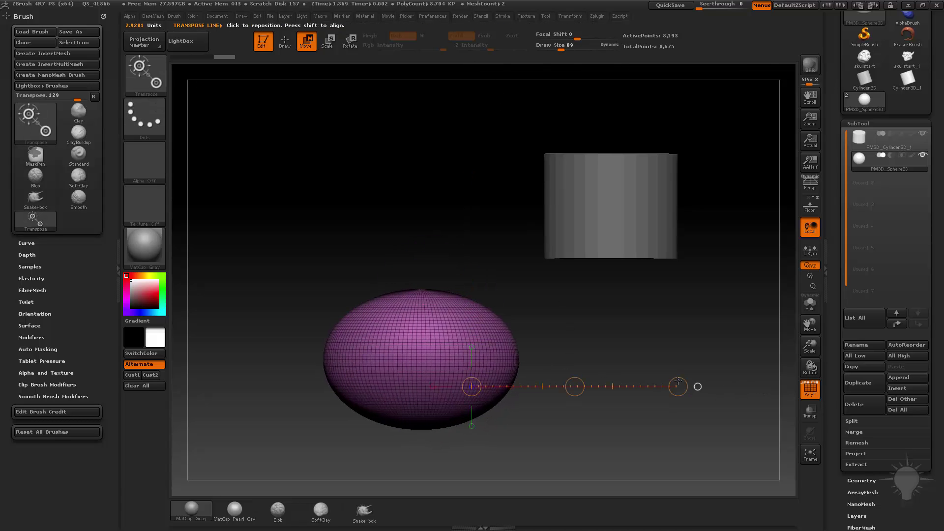
{"action": "key", "text": "ctrl+z"}
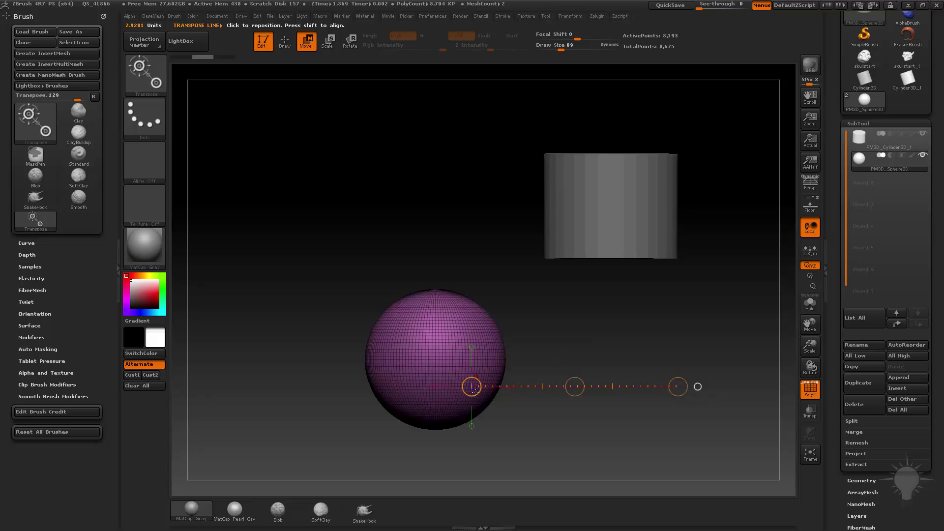
{"action": "left_click", "coordinate": [698, 386]}
{"action": "left_click_drag", "start_coordinate": [720, 406], "coordinate": [607, 238], "text": "alt"}
{"action": "left_click_drag", "start_coordinate": [444, 371], "coordinate": [454, 344]}
{"action": "key", "text": "ctrl+z"}
Center the horizontal transpose line on the sphere and try to deform the sphere from the line's outer end
{"action": "left_click", "coordinate": [482, 214]}
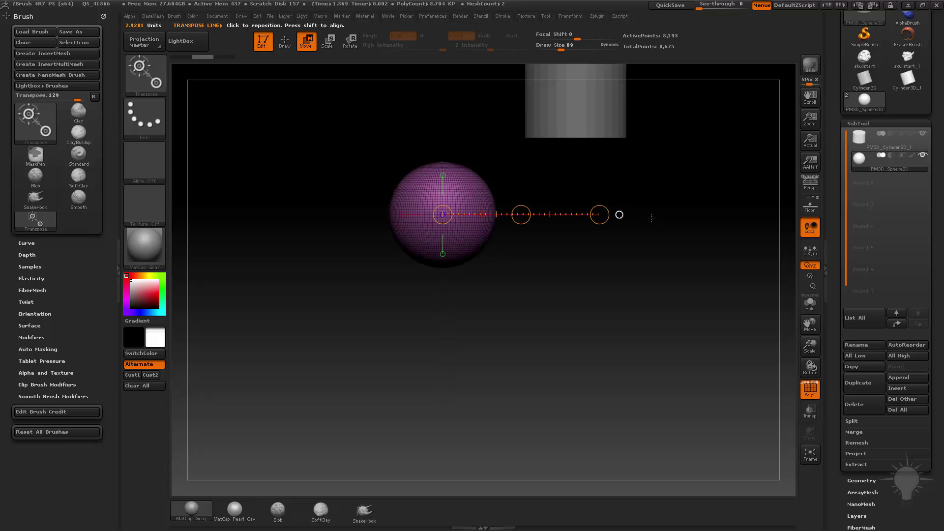
{"action": "left_click_drag", "start_coordinate": [599, 215], "coordinate": [576, 215]}
{"action": "key", "text": "ctrl+z"}
Return to Draw mode and set the draw size to 113
{"action": "left_click_drag", "start_coordinate": [504, 169], "coordinate": [454, 206]}
{"action": "left_click", "coordinate": [447, 210]}
{"action": "left_click_drag", "start_coordinate": [384, 266], "coordinate": [483, 279]}
{"action": "key", "text": "q"}
{"action": "mouse_move", "coordinate": [680, 337]}
{"action": "left_mouse_down"}
{"action": "mouse_move", "coordinate": [683, 320]}
{"action": "mouse_move", "coordinate": [660, 298]}
{"action": "left_mouse_up"}
{"action": "mouse_move", "coordinate": [601, 236]}
{"action": "left_mouse_down"}
{"action": "mouse_move", "coordinate": [621, 305]}
{"action": "mouse_move", "coordinate": [637, 301]}
{"action": "mouse_move", "coordinate": [623, 301]}
{"action": "left_mouse_up"}
{"action": "key", "text": "s"}
{"action": "left_click", "coordinate": [623, 301]}
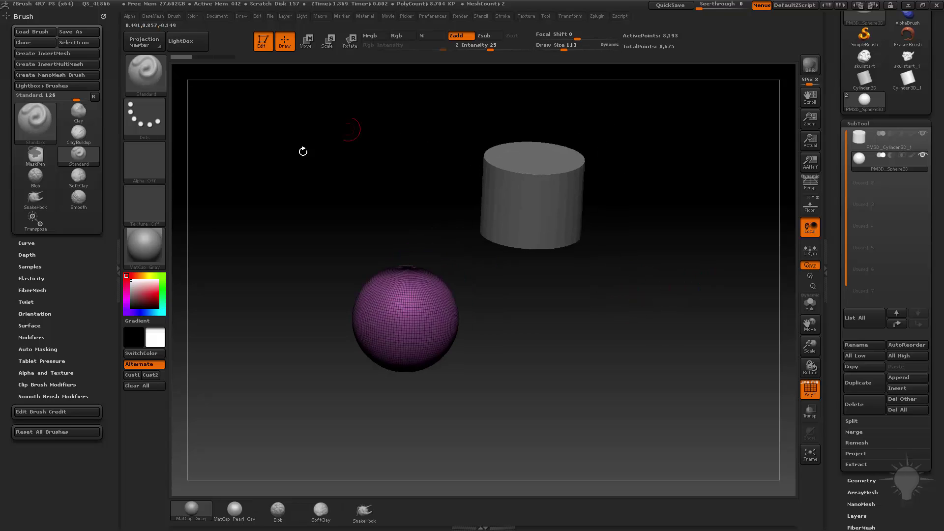
Activate Scale and draw transpose lines outward from the sphere from several viewing angles
{"action": "left_click", "coordinate": [328, 42]}
{"action": "left_click_drag", "start_coordinate": [522, 316], "coordinate": [520, 285], "text": "alt"}
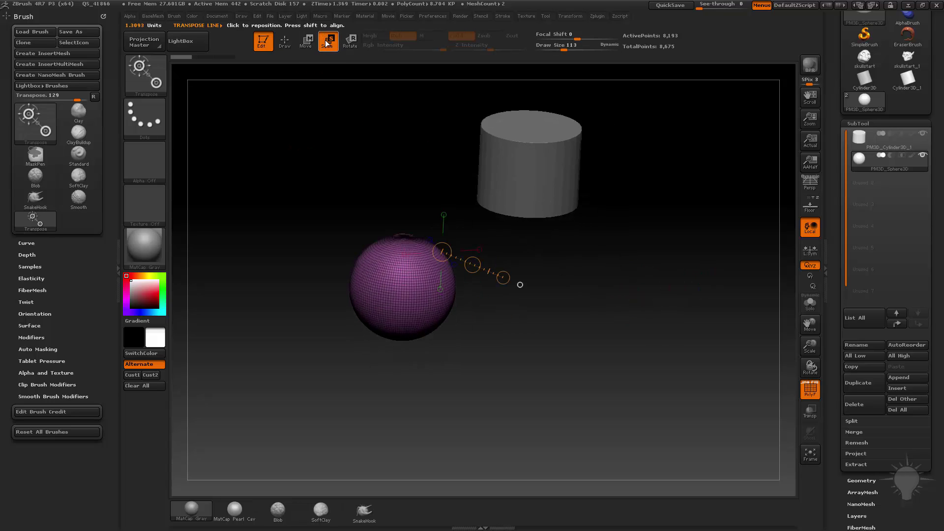
{"action": "left_click_drag", "start_coordinate": [634, 270], "coordinate": [627, 249], "text": "alt"}
{"action": "left_click_drag", "start_coordinate": [394, 280], "coordinate": [637, 141]}
{"action": "left_click_drag", "start_coordinate": [734, 195], "coordinate": [644, 216]}
{"action": "mouse_move", "coordinate": [453, 289]}
{"action": "left_mouse_down"}
{"action": "mouse_move", "coordinate": [529, 314]}
{"action": "mouse_move", "coordinate": [567, 305]}
{"action": "left_mouse_up"}
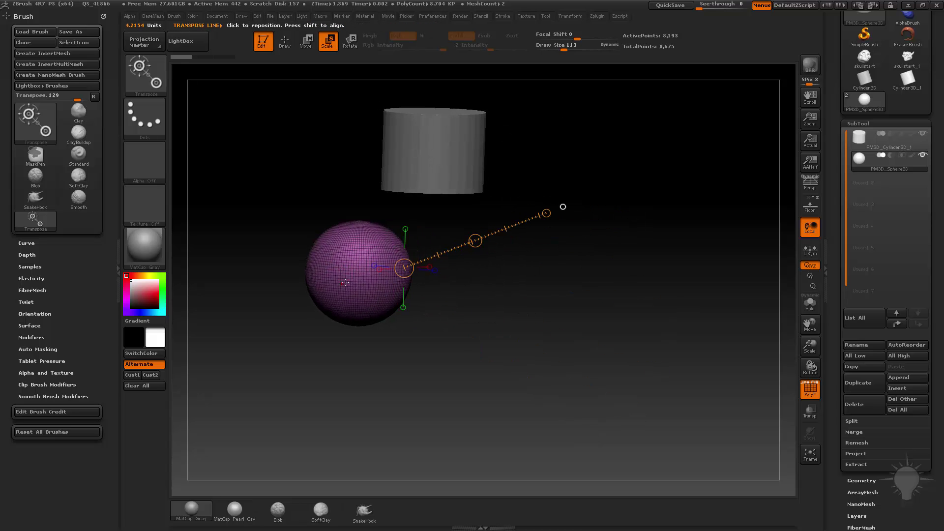
{"action": "mouse_move", "coordinate": [369, 276]}
{"action": "left_mouse_down"}
{"action": "mouse_move", "coordinate": [562, 274]}
{"action": "mouse_move", "coordinate": [588, 251]}
{"action": "left_mouse_up"}
{"action": "left_click_drag", "start_coordinate": [632, 219], "coordinate": [701, 288], "text": "alt"}
{"action": "left_click_drag", "start_coordinate": [670, 246], "coordinate": [779, 215]}
{"action": "mouse_move", "coordinate": [458, 290]}
{"action": "left_mouse_down"}
{"action": "mouse_move", "coordinate": [688, 242]}
{"action": "mouse_move", "coordinate": [669, 245]}
{"action": "left_mouse_up"}
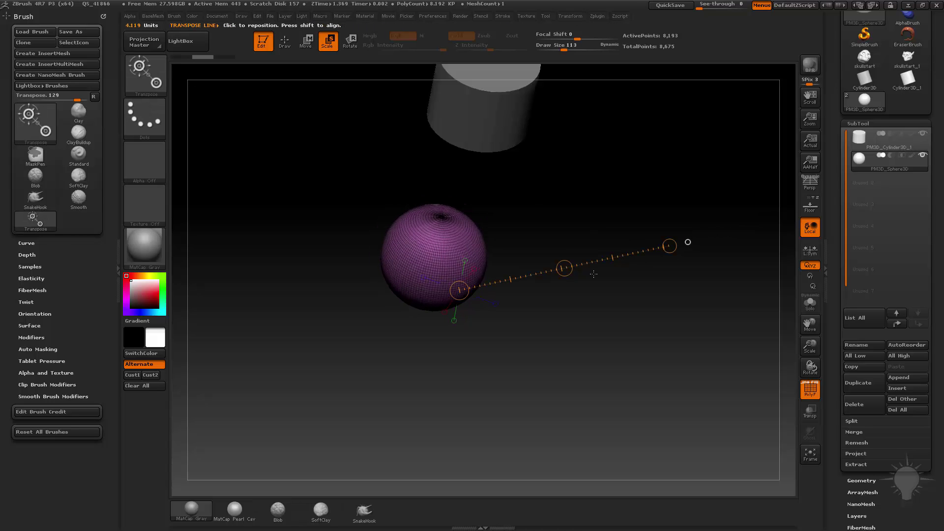
Try to scale the sphere using the transpose line's middle circle and its two end points
{"action": "left_click_drag", "start_coordinate": [565, 267], "coordinate": [732, 249]}
{"action": "key", "text": "ctrl+z"}
{"action": "left_click_drag", "start_coordinate": [464, 291], "coordinate": [702, 275]}
{"action": "key", "text": "ctrl+z"}
{"action": "mouse_move", "coordinate": [446, 265]}
{"action": "left_mouse_down"}
{"action": "mouse_move", "coordinate": [699, 192]}
{"action": "mouse_move", "coordinate": [716, 200]}
{"action": "mouse_move", "coordinate": [790, 192]}
{"action": "left_mouse_up"}
{"action": "key", "text": "ctrl+z"}
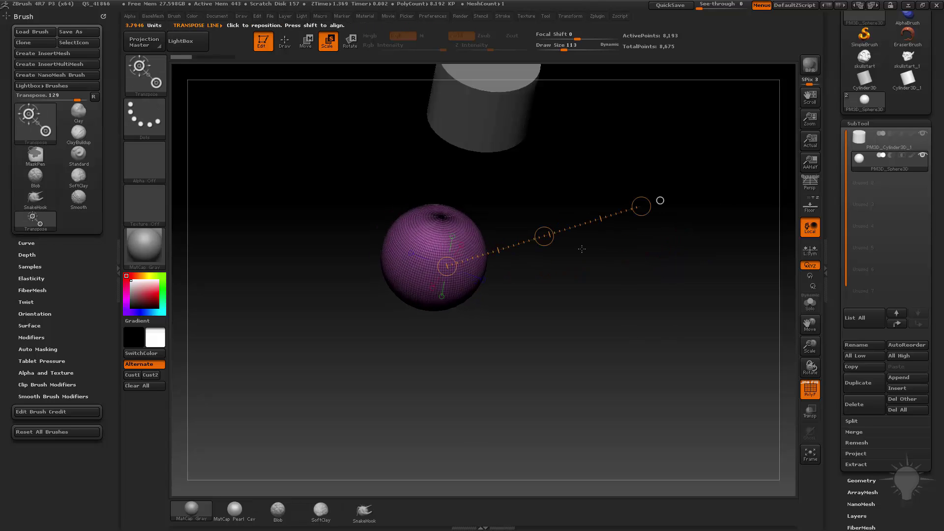
Draw a Scale transpose line about 2.72 units long, center it on the sphere, and try scaling from its outer end
{"action": "left_click_drag", "start_coordinate": [494, 315], "coordinate": [462, 329]}
{"action": "left_click_drag", "start_coordinate": [474, 289], "coordinate": [617, 318]}
{"action": "left_click_drag", "start_coordinate": [516, 266], "coordinate": [536, 265]}
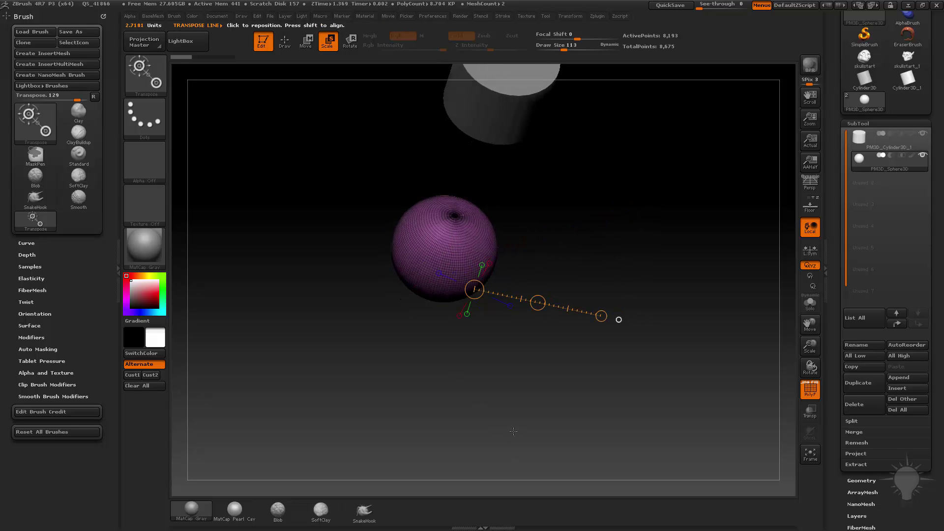
{"action": "left_click", "coordinate": [618, 320]}
{"action": "left_click_drag", "start_coordinate": [646, 343], "coordinate": [602, 252]}
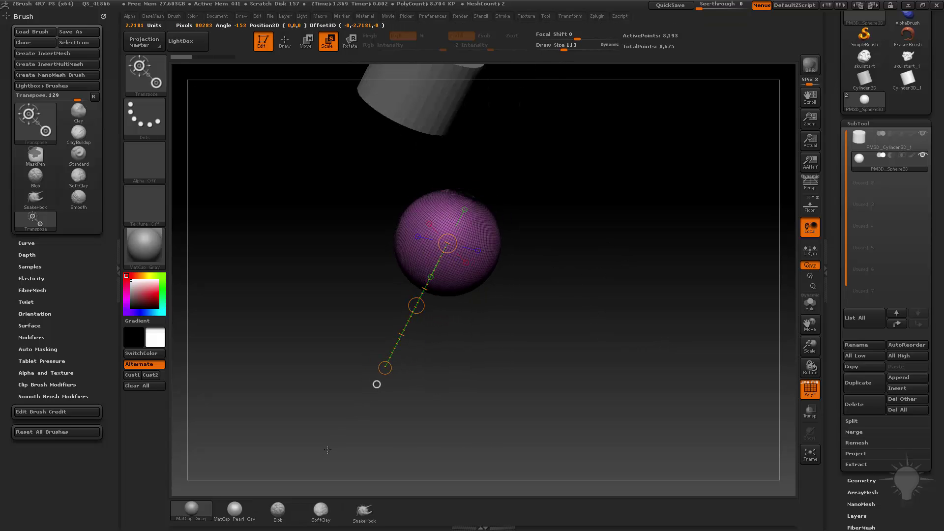
{"action": "left_click_drag", "start_coordinate": [384, 368], "coordinate": [347, 429]}
{"action": "key", "text": "ctrl+z"}
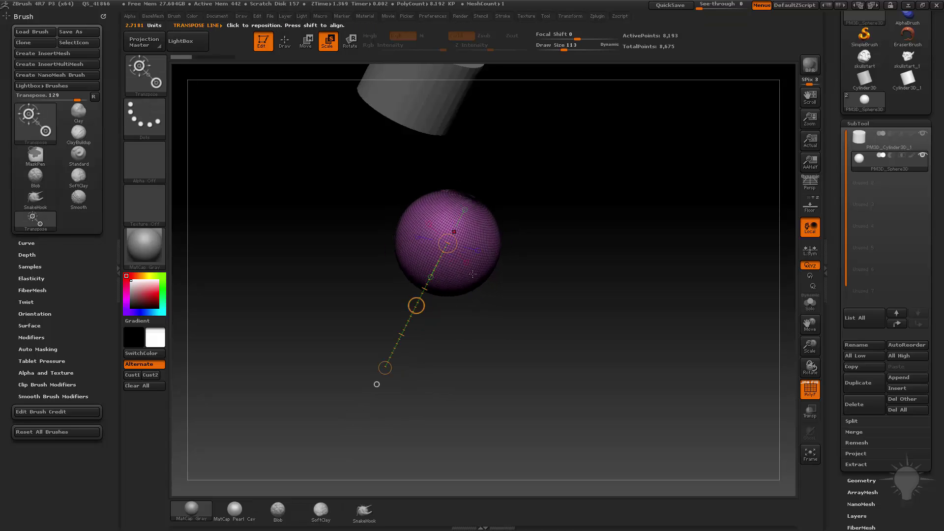
Draw a new Scale transpose line about 2.14 units long outward from the sphere's surface
{"action": "left_click_drag", "start_coordinate": [545, 276], "coordinate": [513, 277]}
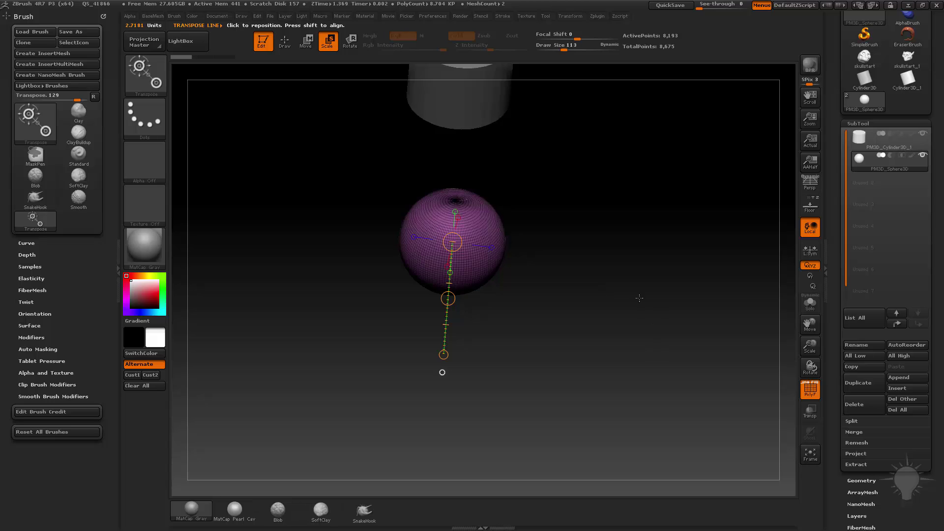
{"action": "left_click_drag", "start_coordinate": [639, 298], "coordinate": [650, 358]}
{"action": "left_click", "coordinate": [489, 298]}
{"action": "left_click_drag", "start_coordinate": [651, 266], "coordinate": [614, 237]}
{"action": "left_click_drag", "start_coordinate": [615, 237], "coordinate": [646, 211], "text": "alt"}
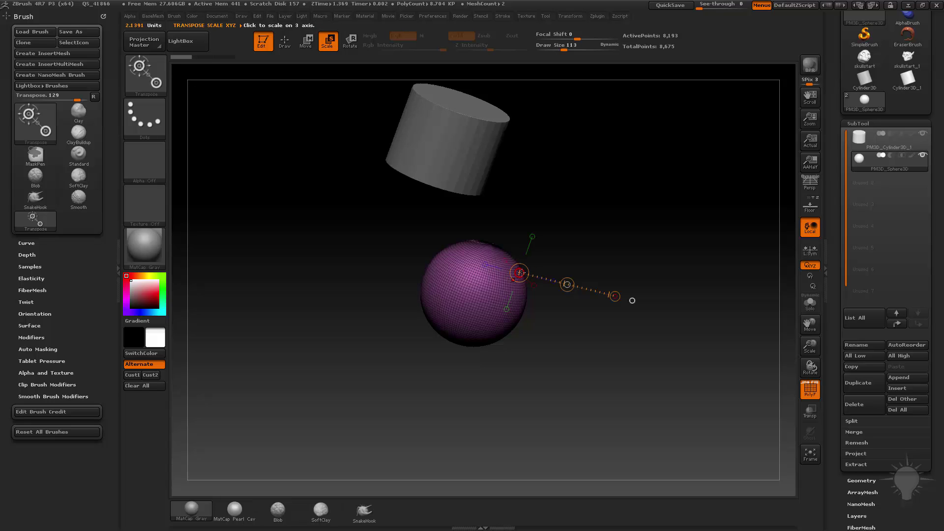
Redraw the sphere's Scale line at about 2.66 units long and swap its active end back to the sphere
{"action": "left_click_drag", "start_coordinate": [524, 270], "coordinate": [480, 287]}
{"action": "left_click_drag", "start_coordinate": [596, 226], "coordinate": [578, 248], "text": "shift"}
{"action": "left_click_drag", "start_coordinate": [518, 304], "coordinate": [502, 310]}
{"action": "left_click_drag", "start_coordinate": [583, 299], "coordinate": [480, 267], "text": "shift"}
{"action": "left_click_drag", "start_coordinate": [394, 250], "coordinate": [502, 270], "text": "shift"}
{"action": "left_click_drag", "start_coordinate": [604, 246], "coordinate": [547, 266]}
{"action": "left_click_drag", "start_coordinate": [598, 300], "coordinate": [586, 190]}
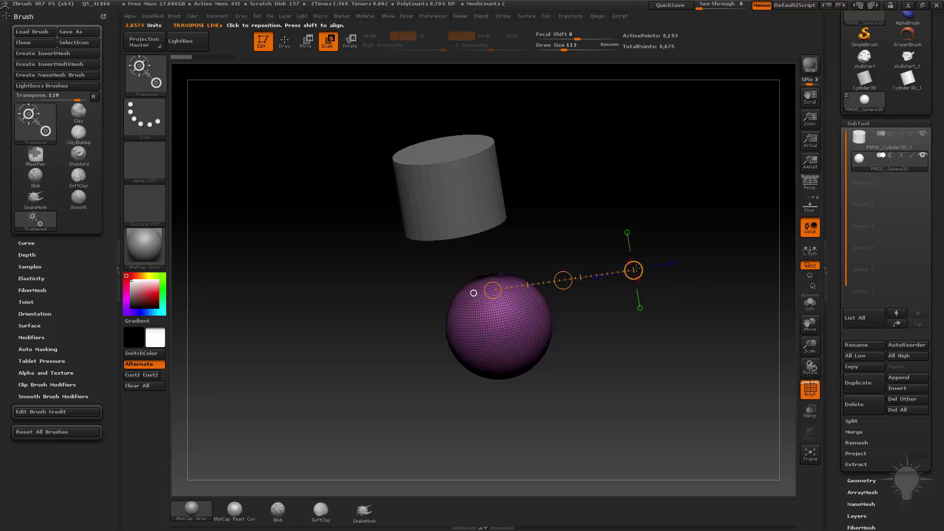
{"action": "mouse_move", "coordinate": [634, 270]}
{"action": "left_mouse_down"}
{"action": "mouse_move", "coordinate": [736, 249]}
{"action": "mouse_move", "coordinate": [672, 254]}
{"action": "mouse_move", "coordinate": [623, 278]}
{"action": "mouse_move", "coordinate": [628, 261]}
{"action": "left_mouse_up"}
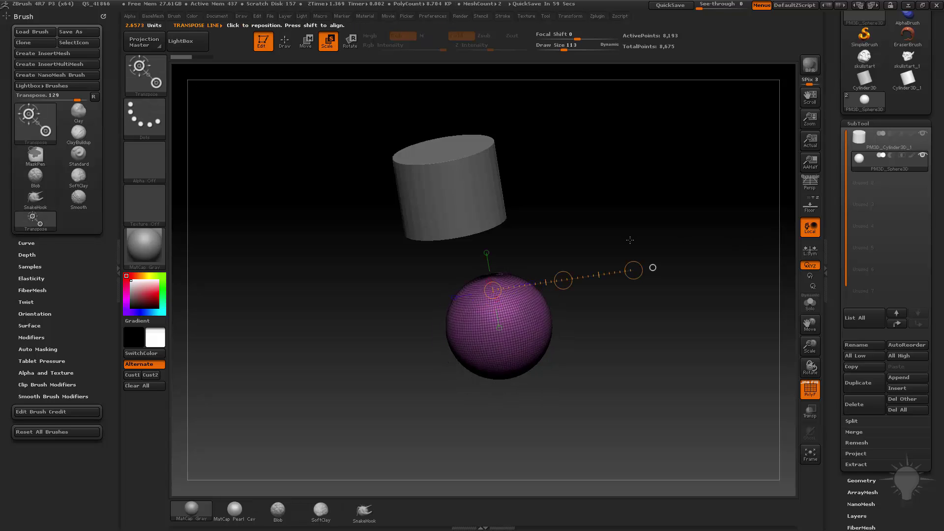
Switch to Rotate and make the cylinder the active subtool
{"action": "left_click", "coordinate": [351, 44]}
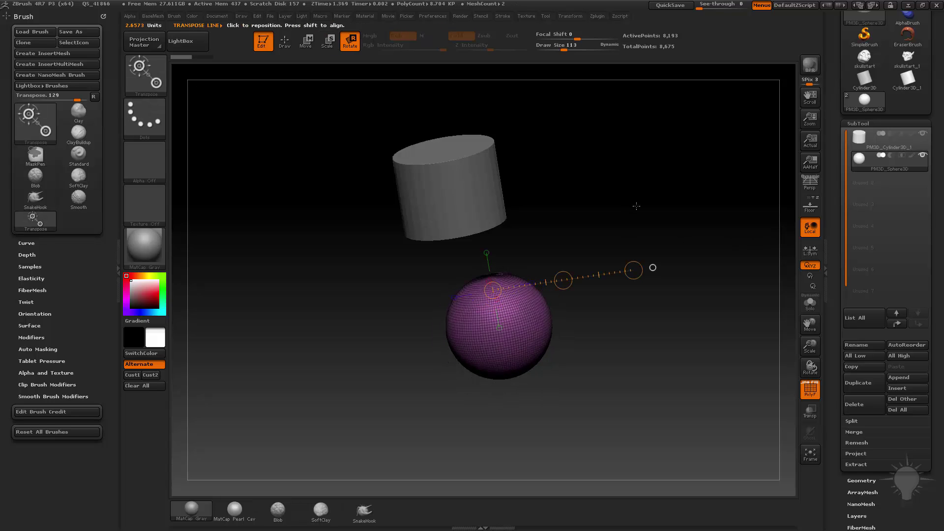
{"action": "left_click_drag", "start_coordinate": [596, 196], "coordinate": [579, 177]}
{"action": "left_click", "coordinate": [579, 177], "text": "alt"}
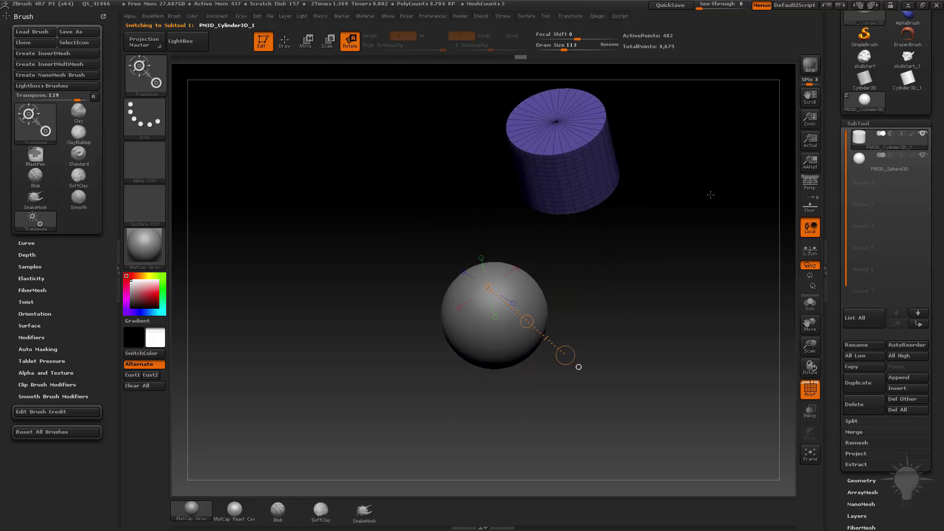
{"action": "left_click_drag", "start_coordinate": [619, 223], "coordinate": [630, 202], "text": "alt"}
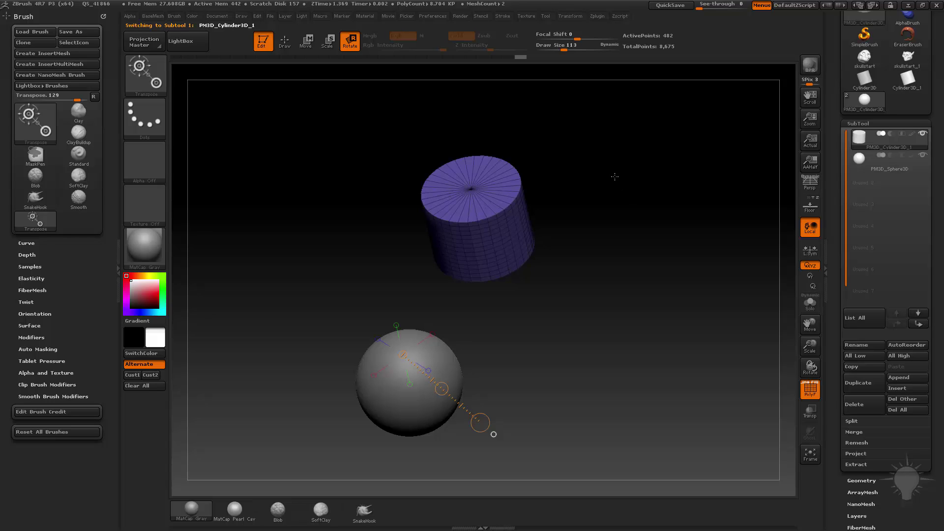
Place a Rotate transpose line about 1.47 units long at the center of the cylinder's upper cap
{"action": "left_click", "coordinate": [471, 187]}
{"action": "left_click_drag", "start_coordinate": [562, 131], "coordinate": [492, 96], "text": "alt"}
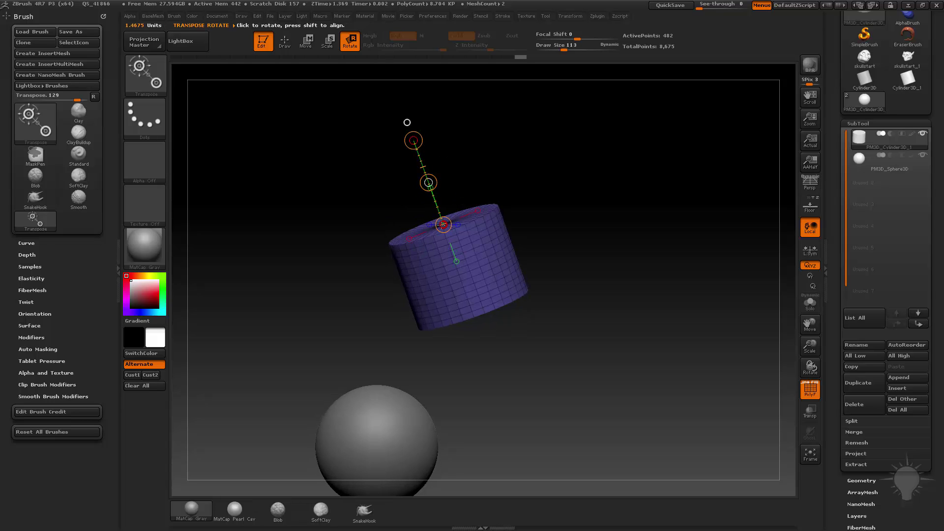
{"action": "left_click_drag", "start_coordinate": [475, 95], "coordinate": [477, 101]}
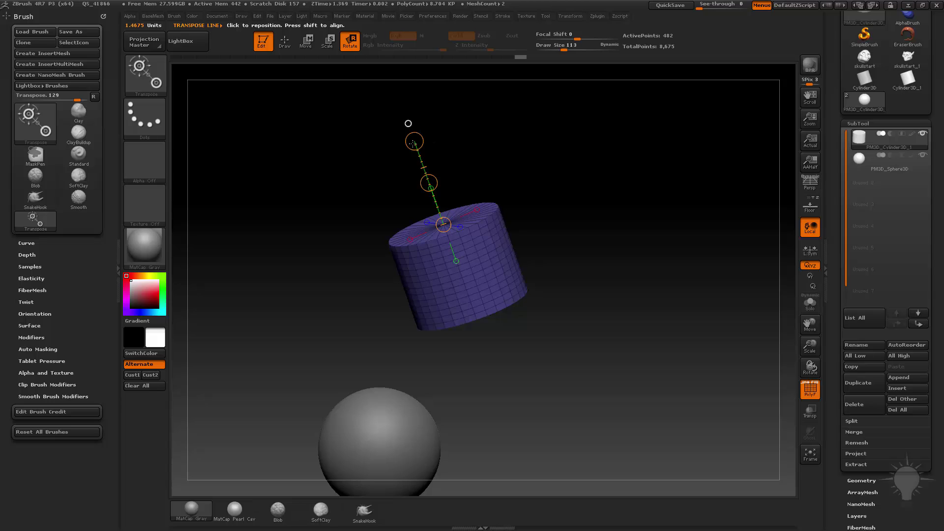
Try to rotate the cylinder about the center of its upper cap using the transpose line's outer circle
{"action": "left_click_drag", "start_coordinate": [416, 140], "coordinate": [404, 156]}
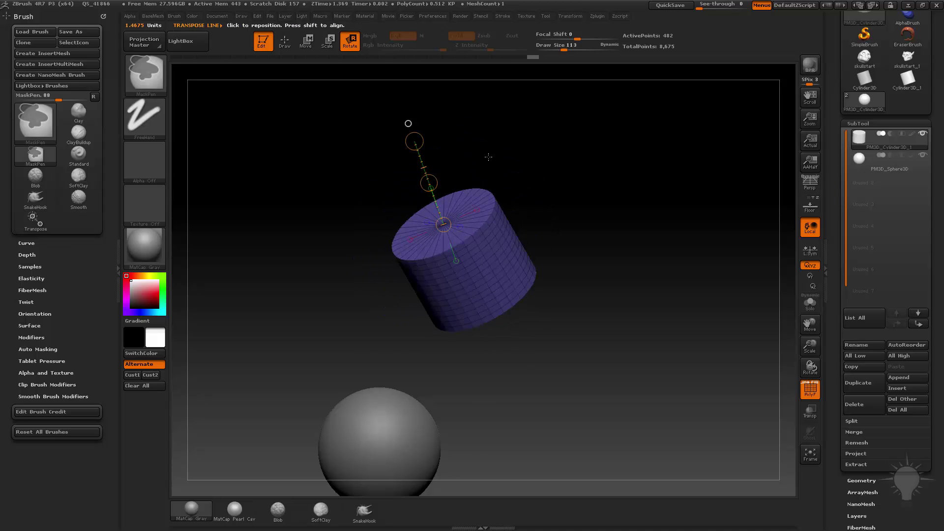
{"action": "key", "text": "ctrl+z"}
{"action": "left_click_drag", "start_coordinate": [462, 154], "coordinate": [499, 257]}
{"action": "left_click", "coordinate": [444, 223]}
{"action": "left_click_drag", "start_coordinate": [433, 198], "coordinate": [400, 187]}
{"action": "right_click_drag", "start_coordinate": [497, 210], "coordinate": [517, 308], "text": "shift"}
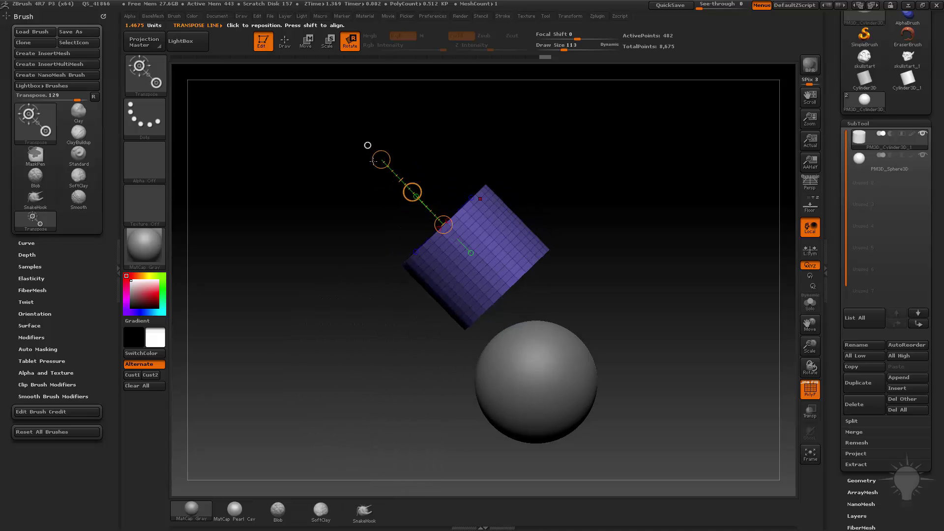
Try to rotate the cylinder about the opposite end of the transpose line
{"action": "left_click_drag", "start_coordinate": [560, 216], "coordinate": [464, 278]}
{"action": "left_click_drag", "start_coordinate": [481, 240], "coordinate": [483, 240]}
{"action": "left_click_drag", "start_coordinate": [574, 226], "coordinate": [551, 145]}
{"action": "mouse_move", "coordinate": [454, 197]}
{"action": "left_mouse_down"}
{"action": "mouse_move", "coordinate": [446, 197]}
{"action": "mouse_move", "coordinate": [474, 189]}
{"action": "mouse_move", "coordinate": [447, 195]}
{"action": "mouse_move", "coordinate": [478, 99]}
{"action": "mouse_move", "coordinate": [284, 116]}
{"action": "mouse_move", "coordinate": [294, 200]}
{"action": "mouse_move", "coordinate": [468, 105]}
{"action": "mouse_move", "coordinate": [471, 192]}
{"action": "left_mouse_up"}
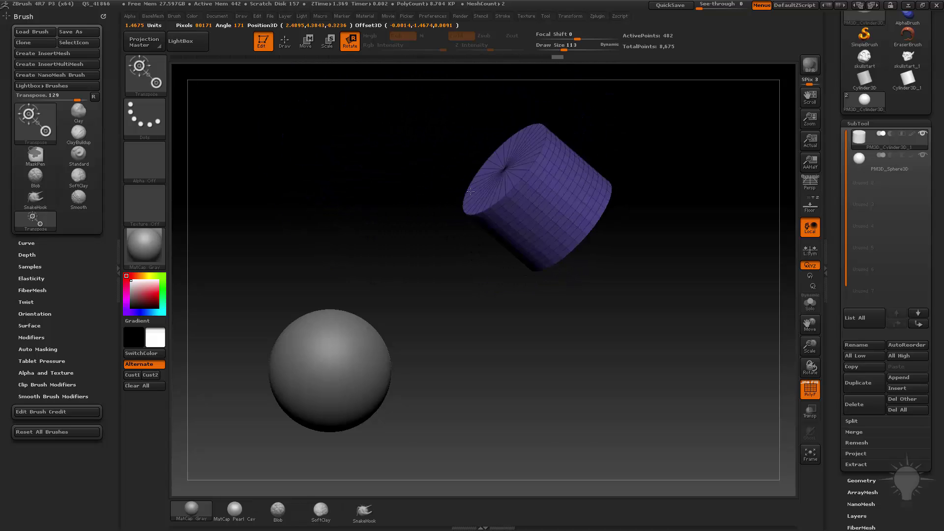
{"action": "key", "text": "ctrl+z"}
{"action": "key", "text": "ctrl+z"}
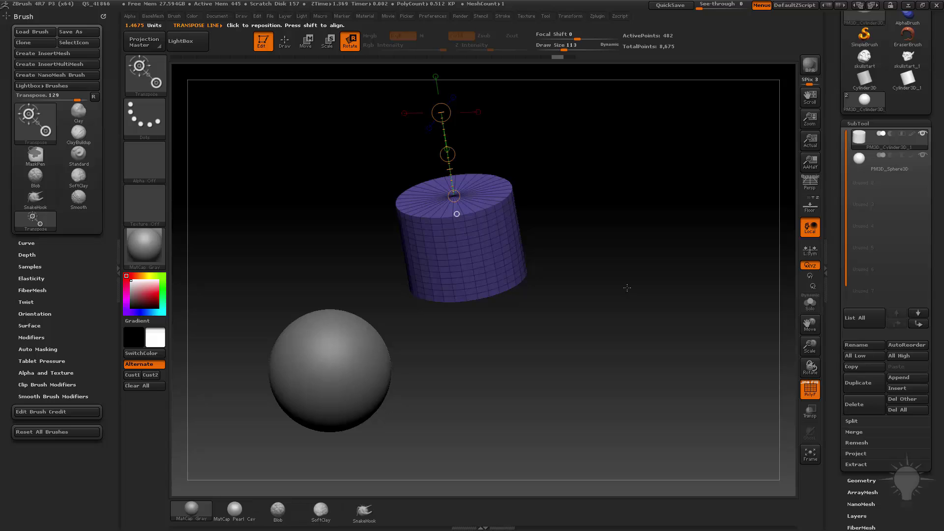
{"action": "left_click_drag", "start_coordinate": [449, 123], "coordinate": [420, 103]}
{"action": "key", "text": "ctrl+z"}
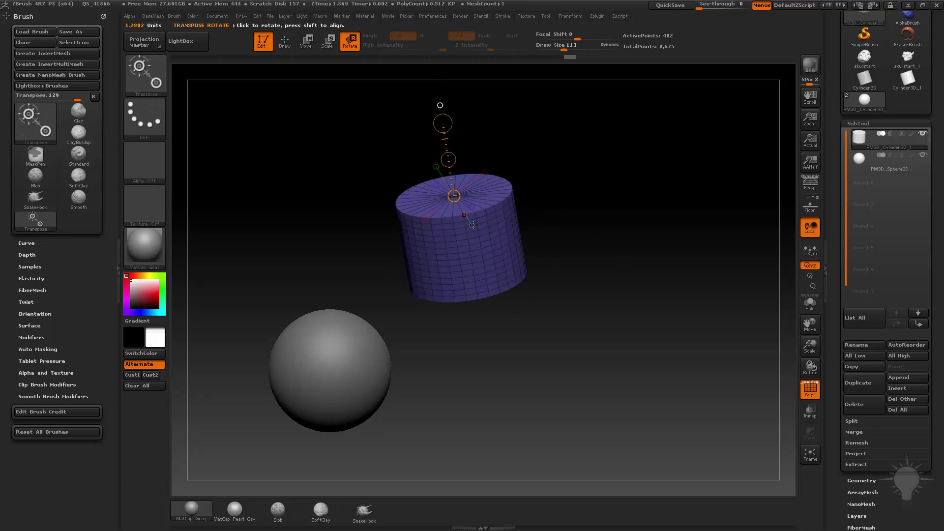
Try further rotations of the cylinder with the transpose line anchored at its upper cap
{"action": "mouse_move", "coordinate": [454, 196]}
{"action": "left_mouse_down"}
{"action": "mouse_move", "coordinate": [493, 139]}
{"action": "mouse_move", "coordinate": [449, 172]}
{"action": "mouse_move", "coordinate": [454, 194]}
{"action": "left_mouse_up"}
{"action": "left_click_drag", "start_coordinate": [541, 147], "coordinate": [489, 162]}
{"action": "mouse_move", "coordinate": [454, 196]}
{"action": "left_mouse_down"}
{"action": "mouse_move", "coordinate": [472, 187]}
{"action": "mouse_move", "coordinate": [452, 139]}
{"action": "mouse_move", "coordinate": [551, 162]}
{"action": "mouse_move", "coordinate": [349, 146]}
{"action": "mouse_move", "coordinate": [487, 184]}
{"action": "mouse_move", "coordinate": [454, 199]}
{"action": "left_mouse_up"}
{"action": "left_click_drag", "start_coordinate": [540, 108], "coordinate": [509, 173]}
{"action": "left_click_drag", "start_coordinate": [437, 150], "coordinate": [437, 148]}
{"action": "left_click_drag", "start_coordinate": [491, 250], "coordinate": [460, 209]}
{"action": "left_click_drag", "start_coordinate": [571, 205], "coordinate": [517, 164]}
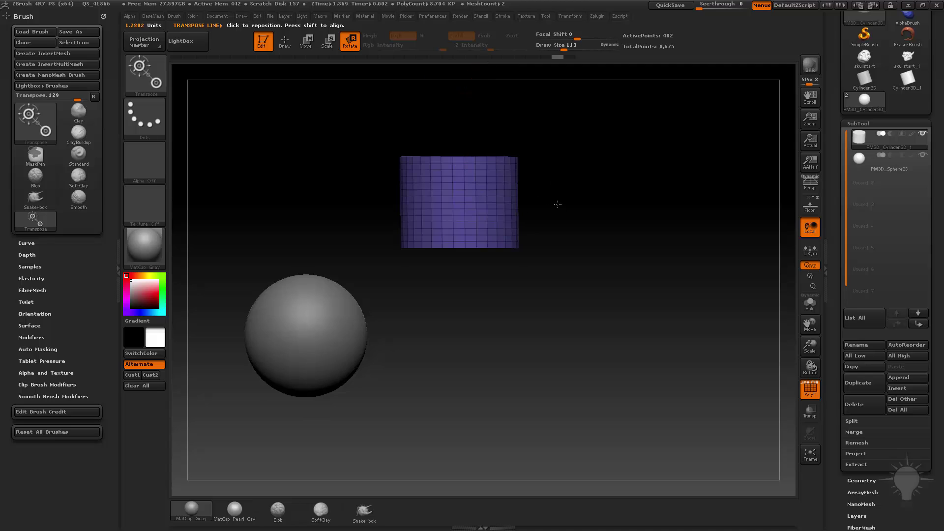
Draw a vertical Rotate transpose line about 3.64 units long from the cylinder's side down past the sphere
{"action": "left_click_drag", "start_coordinate": [557, 204], "coordinate": [561, 222], "text": "alt"}
{"action": "mouse_move", "coordinate": [479, 194]}
{"action": "left_mouse_down"}
{"action": "mouse_move", "coordinate": [493, 322]}
{"action": "mouse_move", "coordinate": [418, 305]}
{"action": "mouse_move", "coordinate": [429, 383]}
{"action": "mouse_move", "coordinate": [480, 419]}
{"action": "mouse_move", "coordinate": [480, 406]}
{"action": "left_mouse_up"}
{"action": "left_click_drag", "start_coordinate": [651, 311], "coordinate": [570, 267], "text": "shift"}
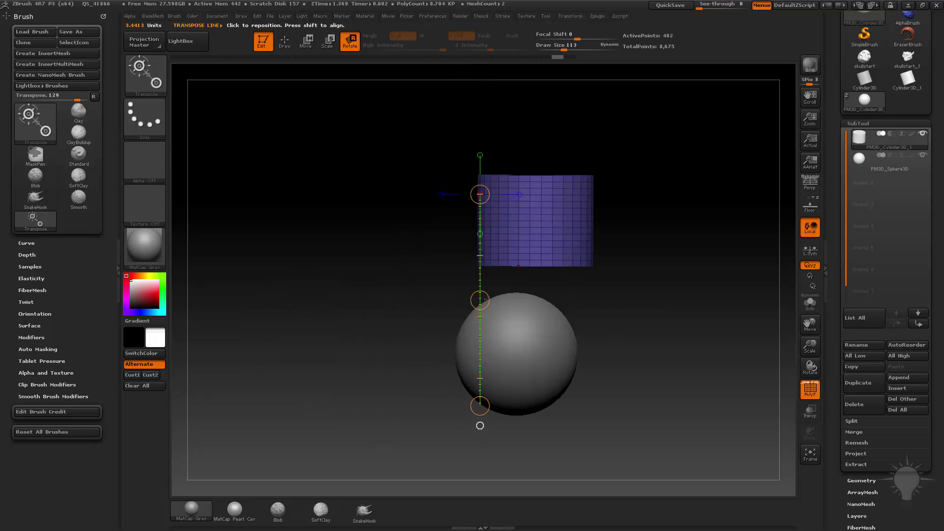
Reposition the transpose line and both its end points, making it slanted and about 3.78 units long
{"action": "left_click_drag", "start_coordinate": [485, 298], "coordinate": [549, 314]}
{"action": "left_click_drag", "start_coordinate": [541, 202], "coordinate": [493, 195]}
{"action": "left_click_drag", "start_coordinate": [539, 425], "coordinate": [597, 405]}
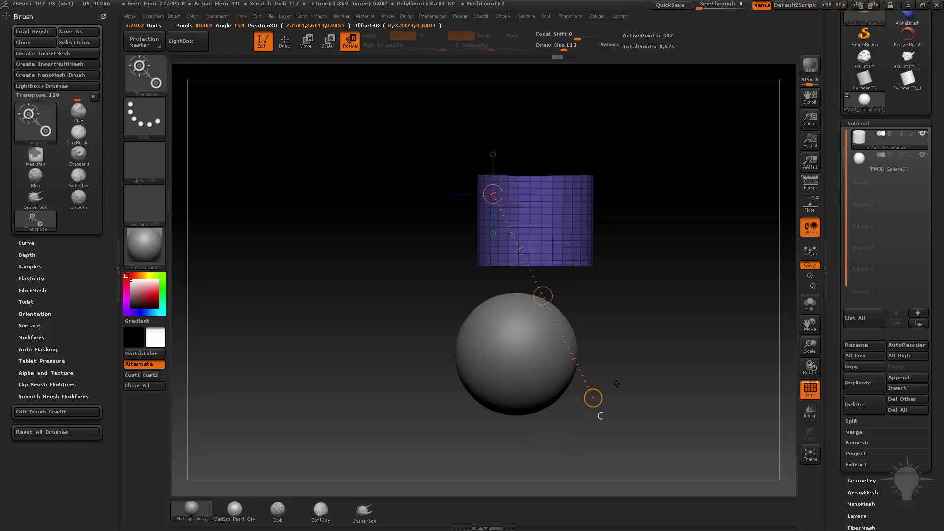
Try to rotate the cylinder about each end of the repositioned transpose line, and undo both rotations
{"action": "left_click_drag", "start_coordinate": [648, 353], "coordinate": [647, 350]}
{"action": "left_click_drag", "start_coordinate": [576, 271], "coordinate": [541, 219]}
{"action": "left_click_drag", "start_coordinate": [700, 218], "coordinate": [652, 194]}
{"action": "left_click_drag", "start_coordinate": [543, 202], "coordinate": [361, 116]}
{"action": "key", "text": "ctrl+z"}
{"action": "left_click_drag", "start_coordinate": [470, 123], "coordinate": [455, 167]}
{"action": "key", "text": "ctrl+z"}
Switch to Move and place a slanted transpose line about 1.28 units long from the cylinder's side
{"action": "left_click_drag", "start_coordinate": [747, 83], "coordinate": [729, 138], "text": "alt"}
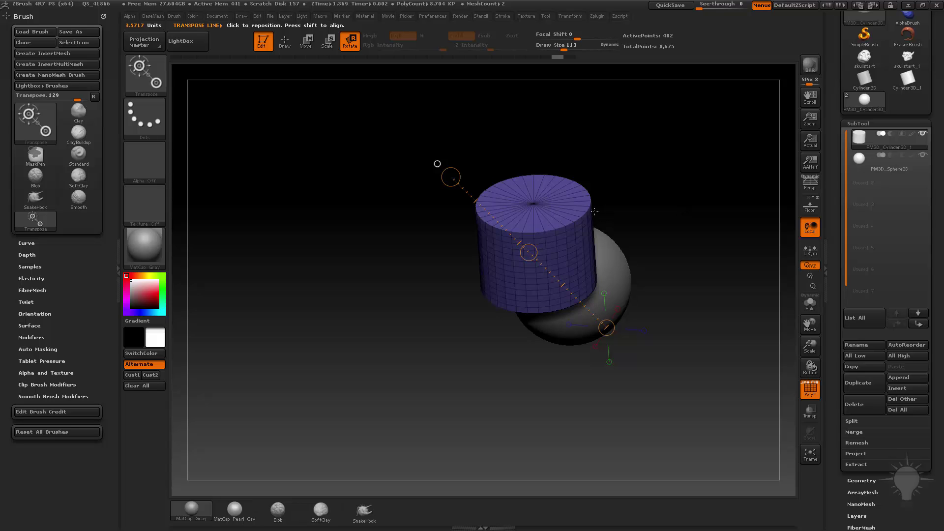
{"action": "left_click_drag", "start_coordinate": [654, 146], "coordinate": [597, 250], "text": "shift"}
{"action": "key", "text": "w"}
{"action": "left_click_drag", "start_coordinate": [396, 253], "coordinate": [368, 313]}
{"action": "left_click_drag", "start_coordinate": [597, 287], "coordinate": [605, 267]}
{"action": "left_click_drag", "start_coordinate": [481, 315], "coordinate": [531, 221]}
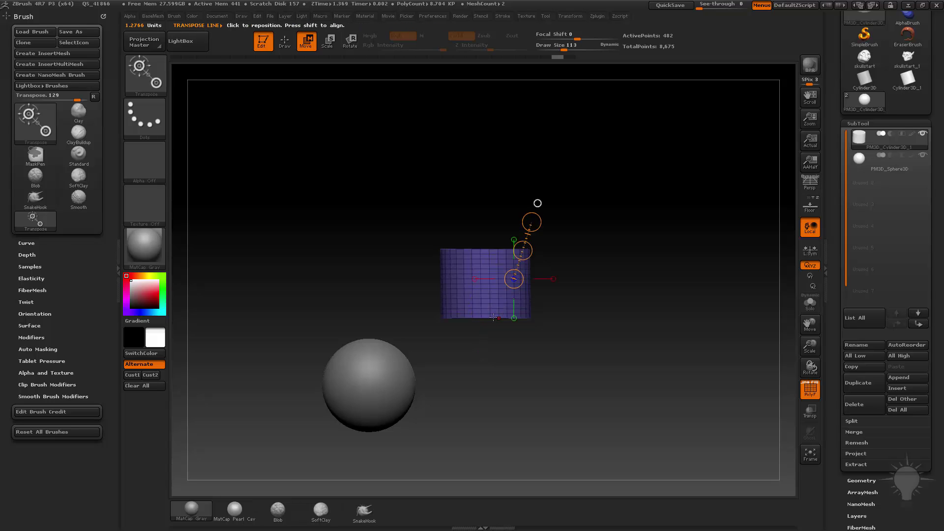
Stretch the cylinder upward from its bottom edge using a vertical Move transpose line
{"action": "left_click", "coordinate": [488, 318]}
{"action": "left_click_drag", "start_coordinate": [487, 227], "coordinate": [491, 132]}
{"action": "left_click_drag", "start_coordinate": [485, 168], "coordinate": [488, 66]}
{"action": "mouse_move", "coordinate": [629, 207]}
{"action": "left_mouse_down", "text": "alt"}
{"action": "mouse_move", "coordinate": [630, 188]}
{"action": "mouse_move", "coordinate": [555, 221]}
{"action": "mouse_move", "coordinate": [634, 214]}
{"action": "left_mouse_up", "text": "alt"}
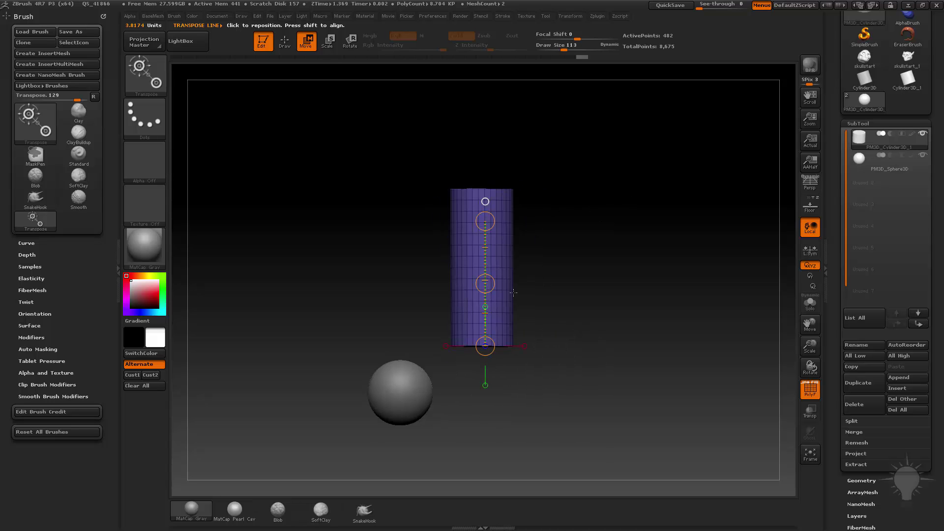
Switch to Scale and resize the cylinder with a transpose line about 9.38 units long anchored at its bottom cap
{"action": "mouse_move", "coordinate": [589, 237]}
{"action": "left_mouse_down"}
{"action": "mouse_move", "coordinate": [583, 185]}
{"action": "mouse_move", "coordinate": [582, 215]}
{"action": "left_mouse_up"}
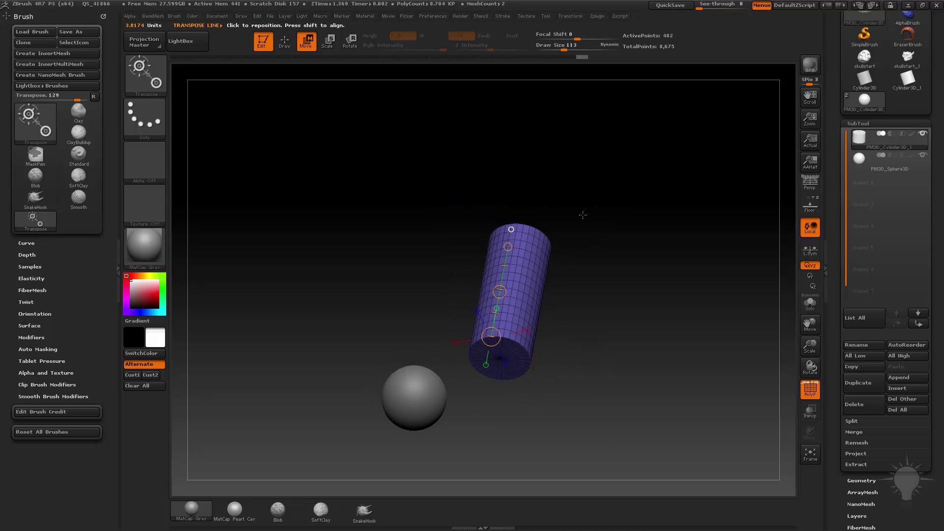
{"action": "left_click", "coordinate": [501, 360]}
{"action": "left_click_drag", "start_coordinate": [601, 336], "coordinate": [587, 302], "text": "alt"}
{"action": "key", "text": "e"}
{"action": "left_click_drag", "start_coordinate": [484, 361], "coordinate": [493, 292]}
{"action": "left_click_drag", "start_coordinate": [587, 315], "coordinate": [565, 305], "text": "alt"}
{"action": "left_click_drag", "start_coordinate": [529, 344], "coordinate": [501, 343], "text": "alt"}
{"action": "left_click_drag", "start_coordinate": [471, 288], "coordinate": [466, 240]}
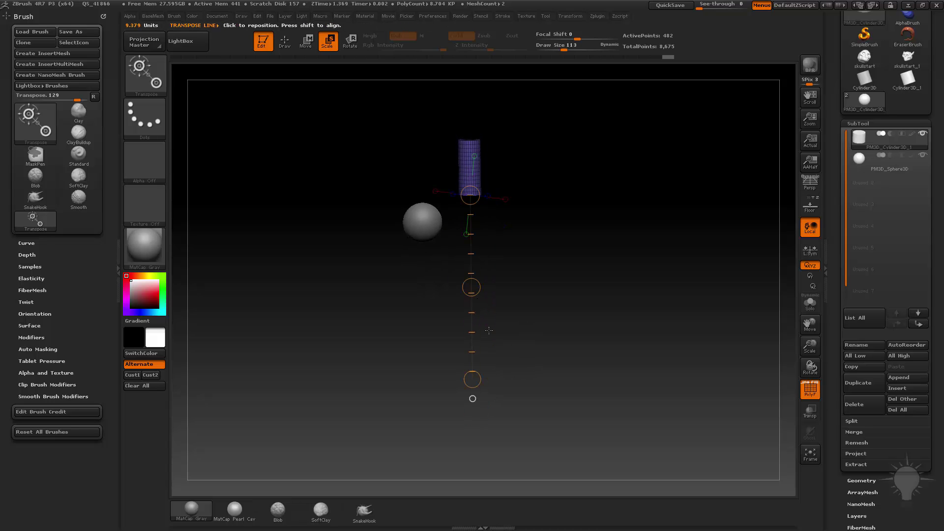
{"action": "left_click_drag", "start_coordinate": [472, 379], "coordinate": [493, 227]}
Shrink the cylinder with the Size deformation until it is thin compared with the sphere
{"action": "left_click_drag", "start_coordinate": [841, 277], "coordinate": [855, 179]}
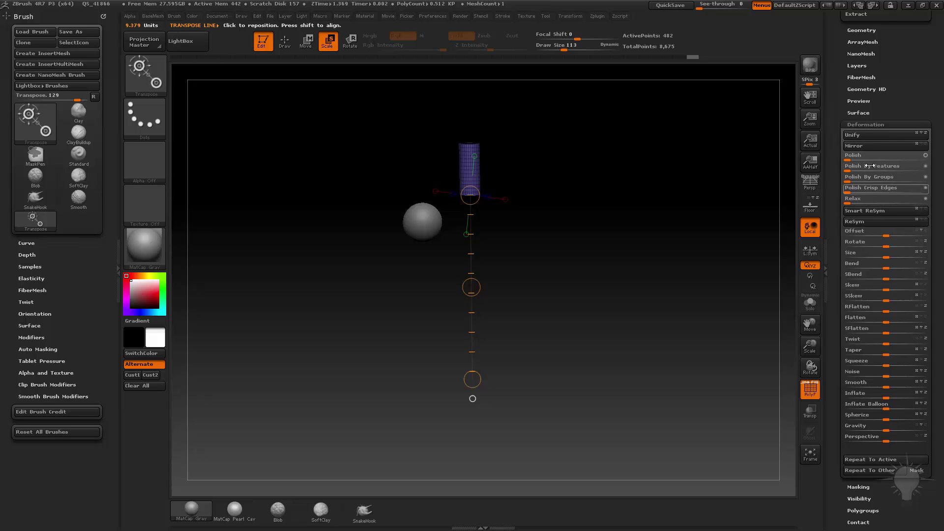
{"action": "left_click_drag", "start_coordinate": [879, 255], "coordinate": [834, 260]}
{"action": "left_click_drag", "start_coordinate": [698, 249], "coordinate": [710, 288], "text": "alt"}
{"action": "left_click_drag", "start_coordinate": [673, 128], "coordinate": [701, 284], "text": "alt"}
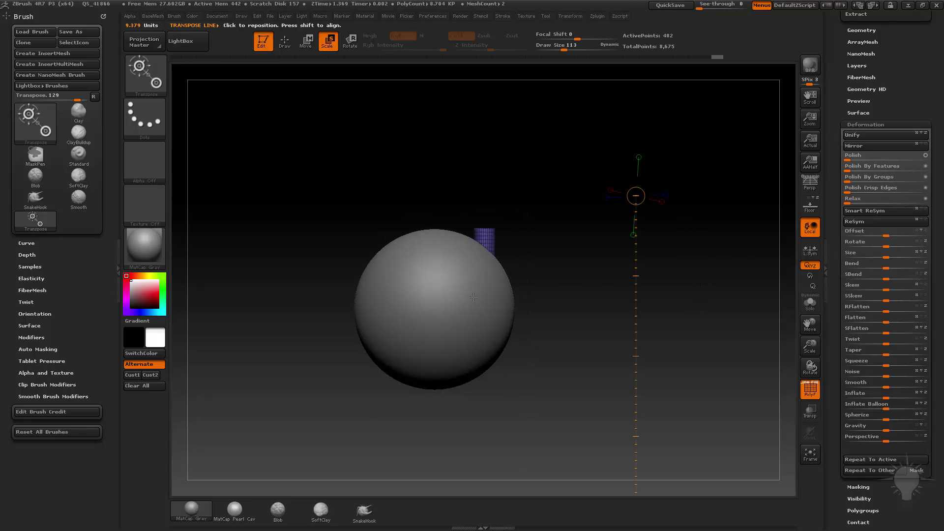
Reposition the small cylinder relative to the sphere using a Move transpose line about 1.13 units long
{"action": "left_click_drag", "start_coordinate": [537, 228], "coordinate": [552, 251]}
{"action": "left_click_drag", "start_coordinate": [488, 231], "coordinate": [534, 165]}
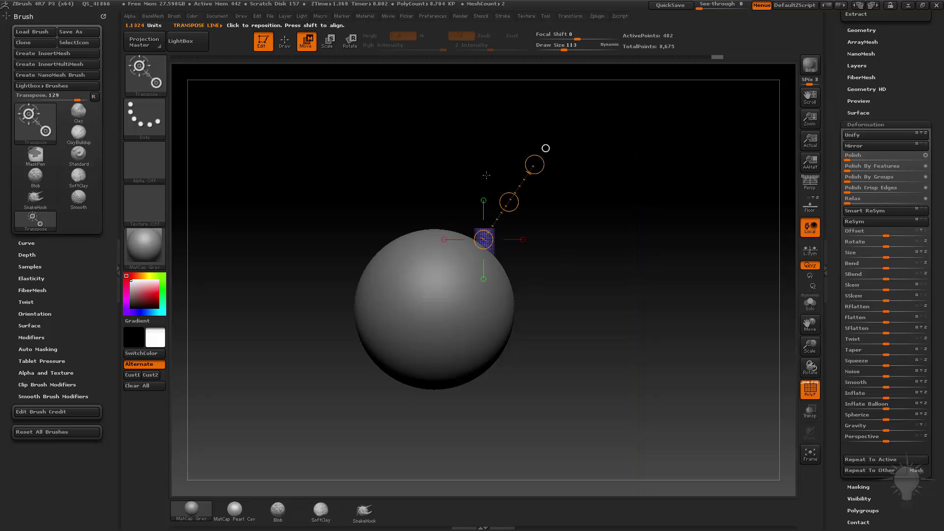
{"action": "left_click_drag", "start_coordinate": [511, 204], "coordinate": [586, 227]}
{"action": "left_click_drag", "start_coordinate": [688, 222], "coordinate": [690, 245], "text": "alt"}
{"action": "left_click_drag", "start_coordinate": [506, 192], "coordinate": [711, 258]}
{"action": "left_click_drag", "start_coordinate": [609, 225], "coordinate": [600, 220]}
Center the cylinder on top of the sphere using a Move transpose line about 1.6 units long
{"action": "key", "text": "q"}
{"action": "mouse_move", "coordinate": [650, 177]}
{"action": "left_mouse_down"}
{"action": "mouse_move", "coordinate": [663, 129]}
{"action": "mouse_move", "coordinate": [628, 173]}
{"action": "left_mouse_up"}
{"action": "key", "text": "w"}
{"action": "left_click_drag", "start_coordinate": [469, 217], "coordinate": [581, 129]}
{"action": "left_click_drag", "start_coordinate": [526, 173], "coordinate": [524, 175]}
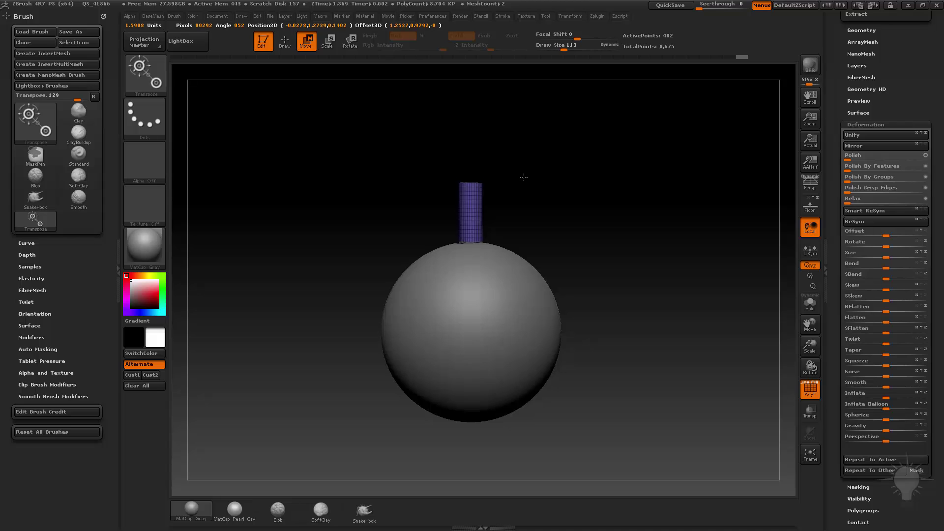
Turn on transparency with Ghost mode and check the cylinder's centering on the sphere from directly above
{"action": "key", "text": "q"}
{"action": "mouse_move", "coordinate": [596, 181]}
{"action": "left_mouse_down", "text": "alt"}
{"action": "mouse_move", "coordinate": [637, 195]}
{"action": "mouse_move", "coordinate": [557, 210]}
{"action": "mouse_move", "coordinate": [620, 214]}
{"action": "mouse_move", "coordinate": [495, 333]}
{"action": "left_mouse_up", "text": "alt"}
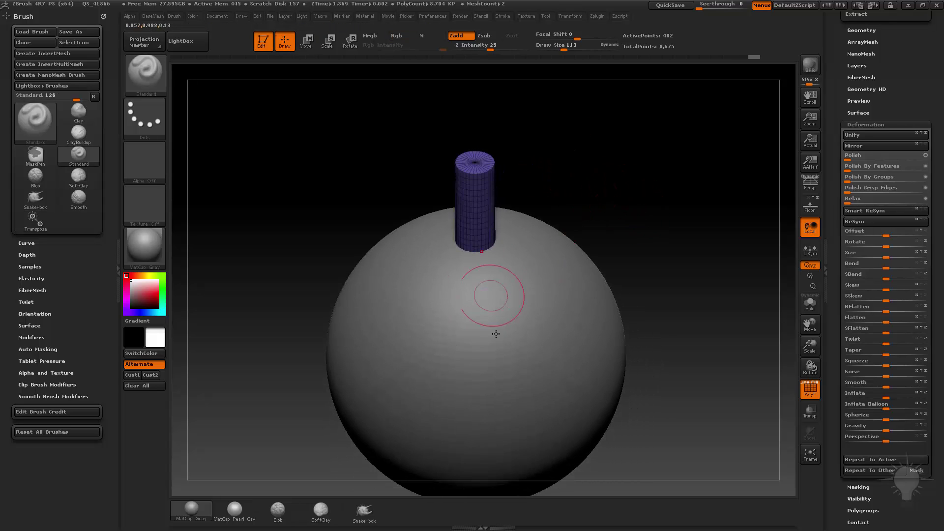
{"action": "left_click", "coordinate": [810, 412]}
{"action": "left_click", "coordinate": [810, 432]}
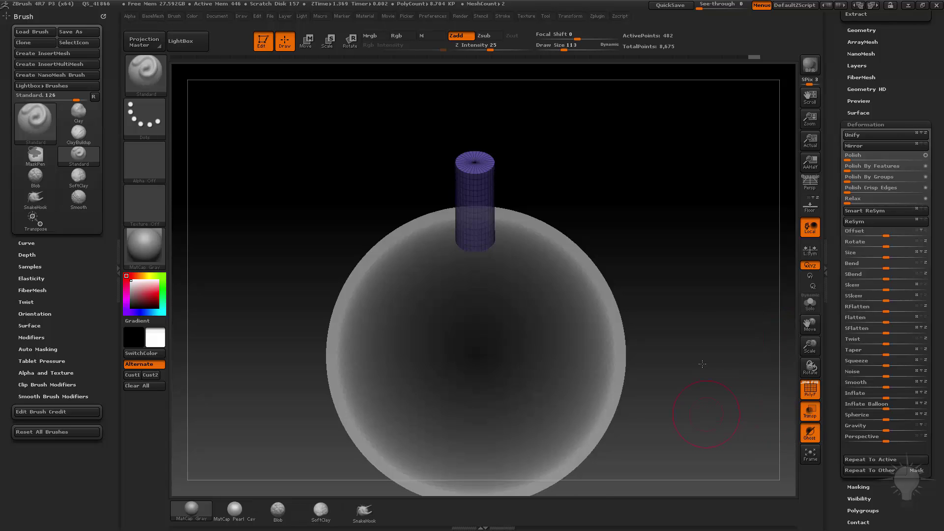
{"action": "left_click_drag", "start_coordinate": [701, 364], "coordinate": [699, 261], "text": "shift"}
{"action": "key", "text": "w"}
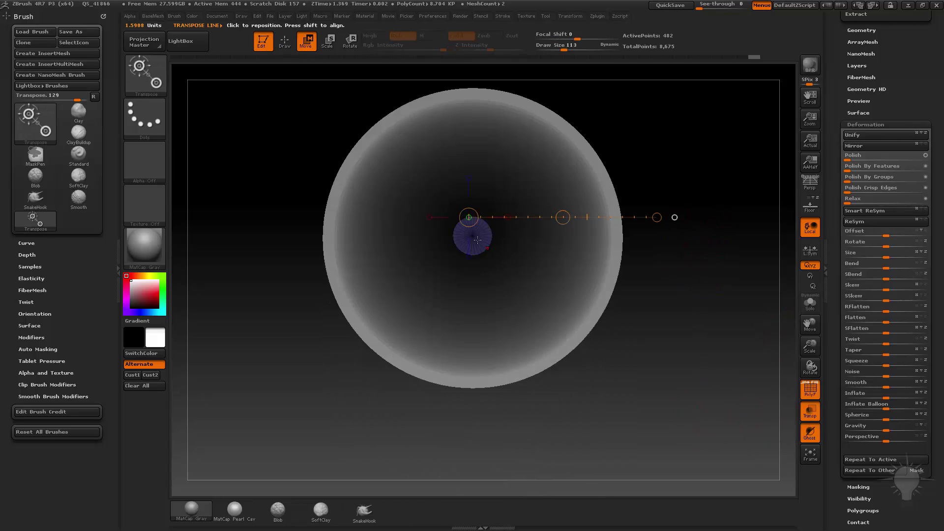
Place a Move transpose line about 0.66 units long down from the cylinder's base, toggling transparency to check the fit
{"action": "left_click_drag", "start_coordinate": [685, 153], "coordinate": [762, 323]}
{"action": "left_click", "coordinate": [806, 415]}
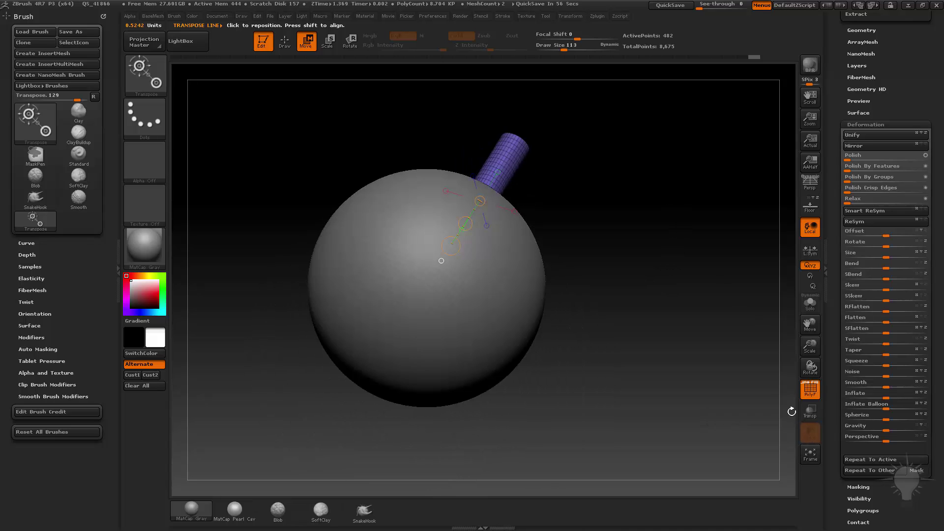
{"action": "left_click_drag", "start_coordinate": [643, 334], "coordinate": [436, 310]}
{"action": "left_click_drag", "start_coordinate": [614, 286], "coordinate": [475, 383]}
{"action": "left_click_drag", "start_coordinate": [466, 292], "coordinate": [648, 344]}
{"action": "left_click", "coordinate": [810, 415]}
{"action": "left_click_drag", "start_coordinate": [719, 364], "coordinate": [739, 281]}
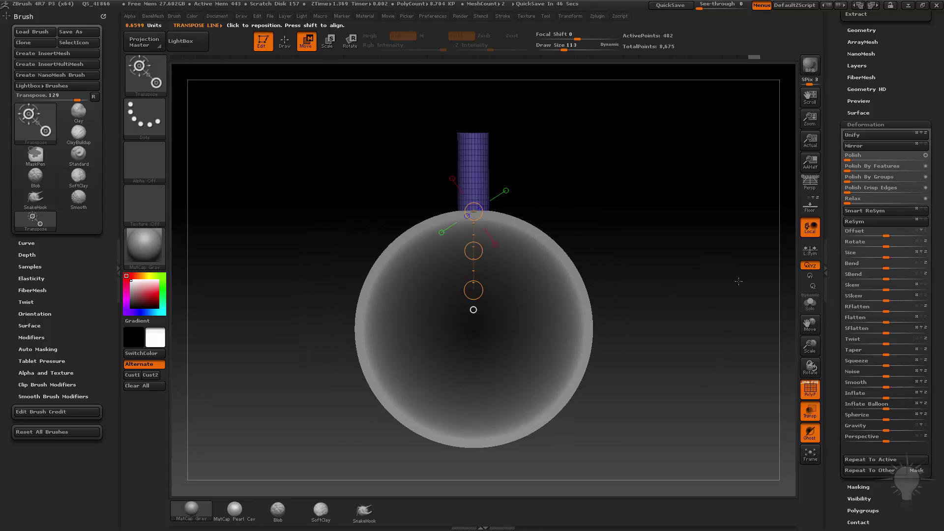
{"action": "left_click", "coordinate": [811, 413]}
Try moving and scaling the cylinder with the transpose line at its base, and undo each change
{"action": "left_click_drag", "start_coordinate": [683, 334], "coordinate": [630, 200]}
{"action": "left_click_drag", "start_coordinate": [469, 275], "coordinate": [478, 308]}
{"action": "key", "text": "ctrl+z"}
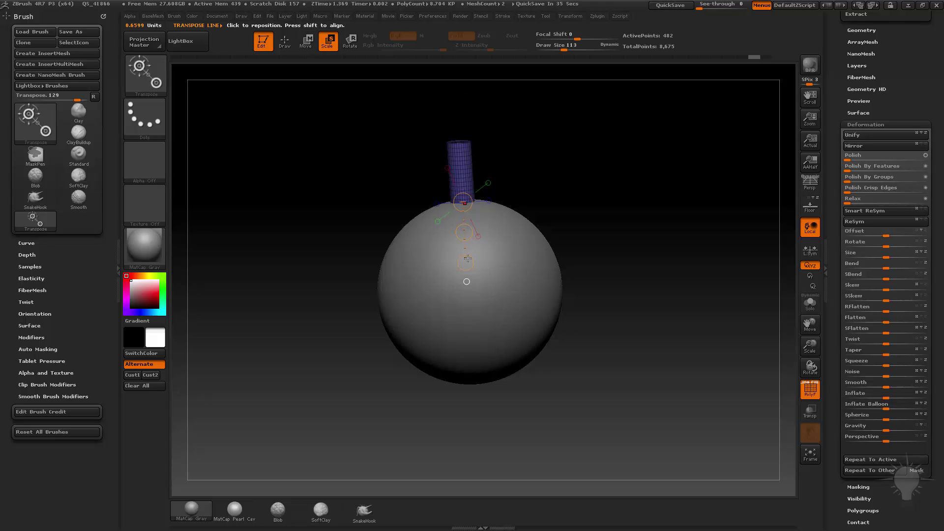
{"action": "left_click_drag", "start_coordinate": [466, 263], "coordinate": [463, 206]}
{"action": "key", "text": "ctrl+z"}
{"action": "mouse_move", "coordinate": [465, 263]}
{"action": "left_mouse_down"}
{"action": "mouse_move", "coordinate": [430, 254]}
{"action": "mouse_move", "coordinate": [513, 235]}
{"action": "mouse_move", "coordinate": [460, 262]}
{"action": "left_mouse_up"}
{"action": "key", "text": "ctrl+z"}
Switch to Rotate to try the transpose line at the cylinder's base, and return to Draw mode
{"action": "left_click_drag", "start_coordinate": [590, 173], "coordinate": [613, 160]}
{"action": "left_click_drag", "start_coordinate": [467, 239], "coordinate": [466, 170]}
{"action": "left_click_drag", "start_coordinate": [611, 163], "coordinate": [620, 134]}
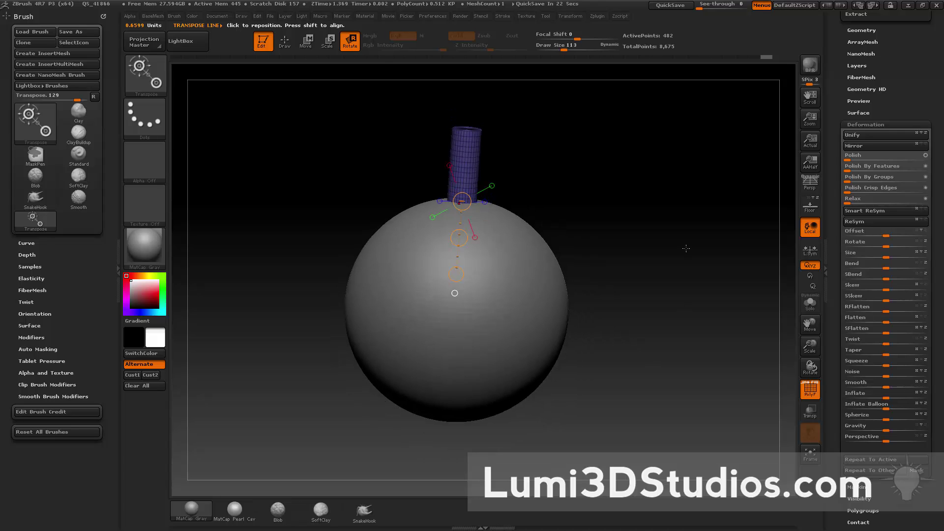
{"action": "key", "text": "q"}
{"action": "mouse_move", "coordinate": [623, 227]}
{"action": "left_mouse_down"}
{"action": "mouse_move", "coordinate": [586, 274]}
{"action": "mouse_move", "coordinate": [657, 229]}
{"action": "left_mouse_up"}
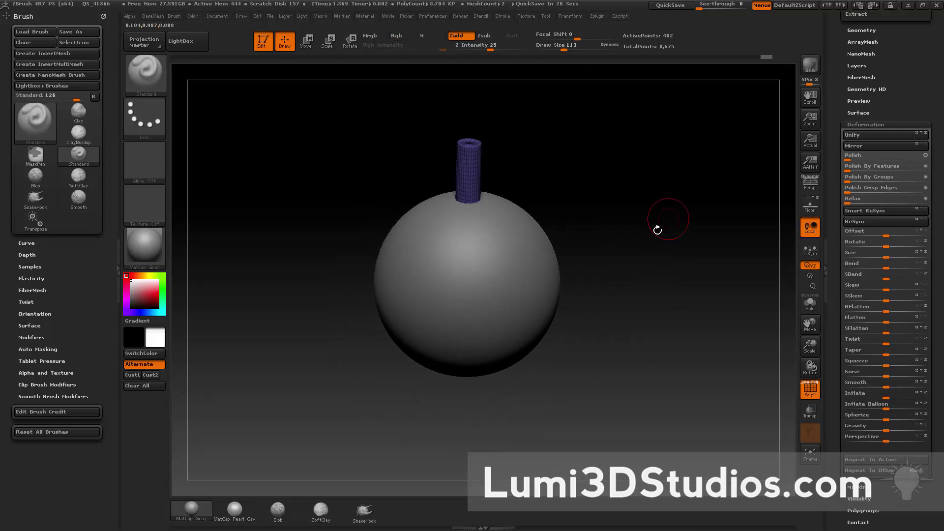